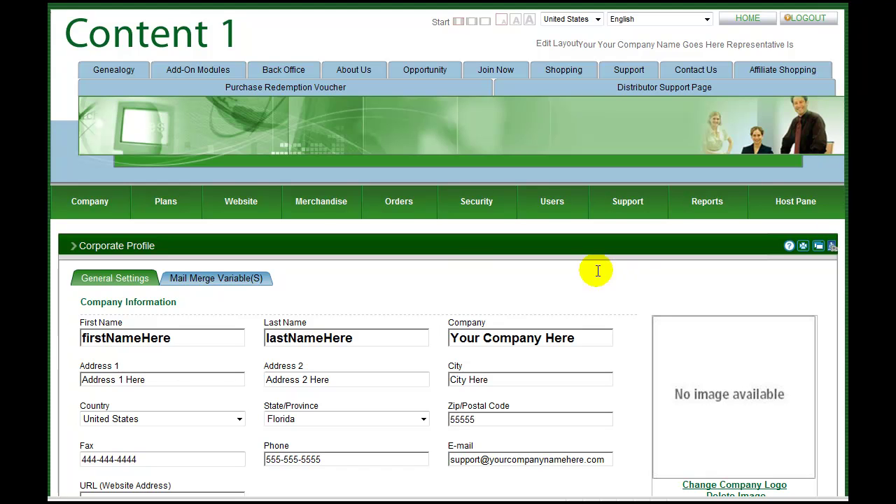
- Show the Website > Page Management submenu with its site page options
mouse_move(255, 212)
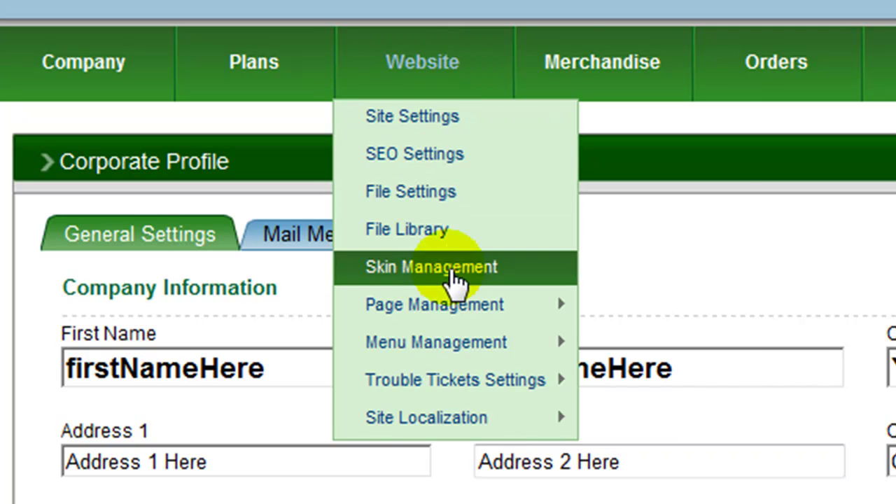
- From the Site Pages list, add a page with Name 'My new page' and Title 'First page'
mouse_move(456, 314)
click(674, 311)
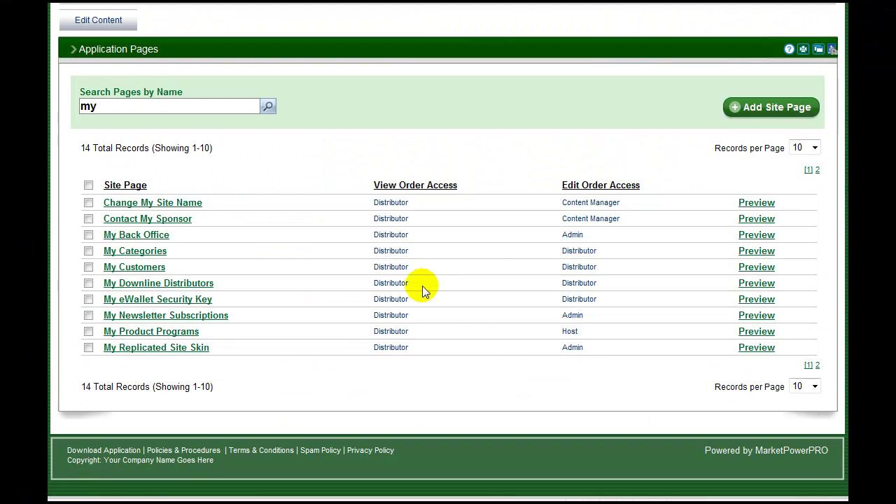
click(762, 110)
click(176, 117)
text(My new page)
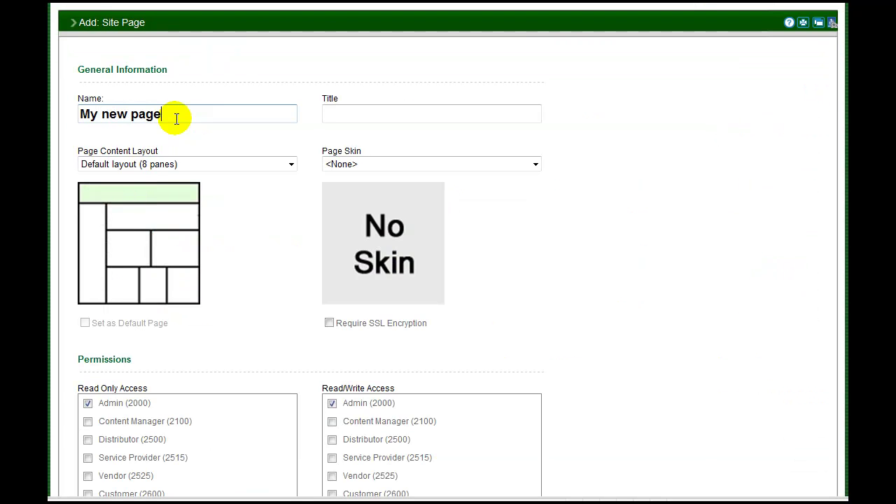
key(Tab)
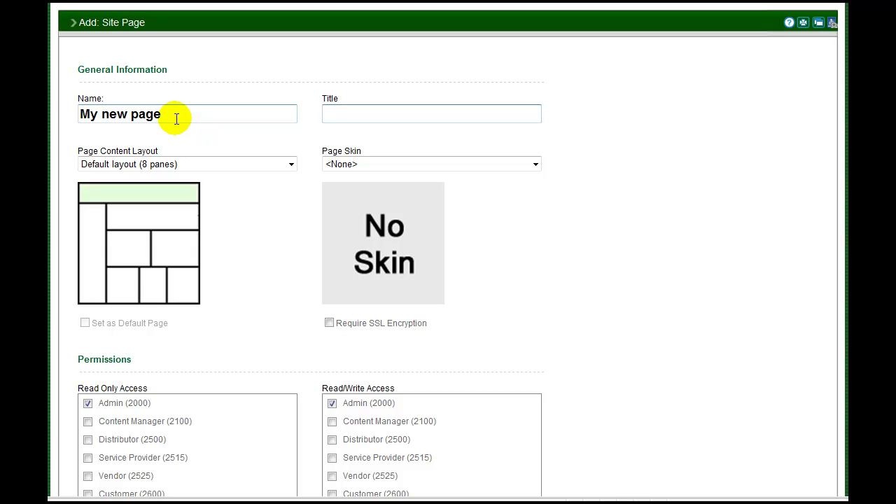
text(First page)
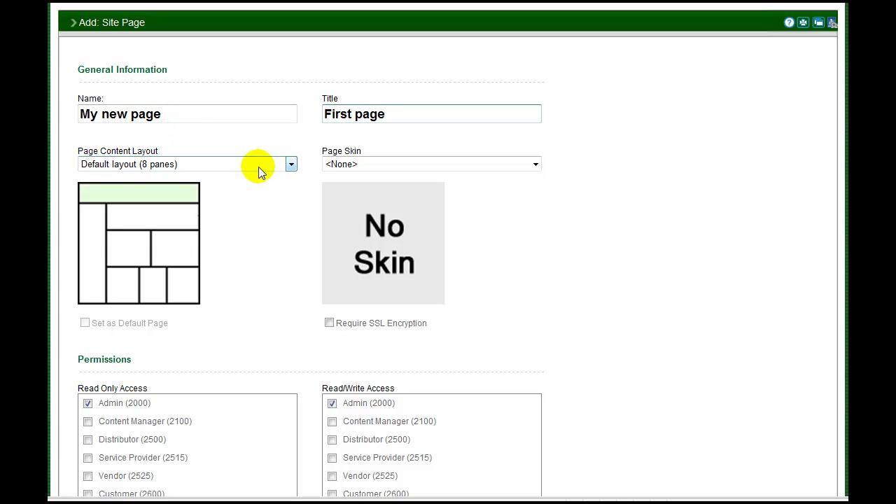
- Choose the 'Header, footer, 2 middle panes' page content layout
click(291, 165)
click(171, 263)
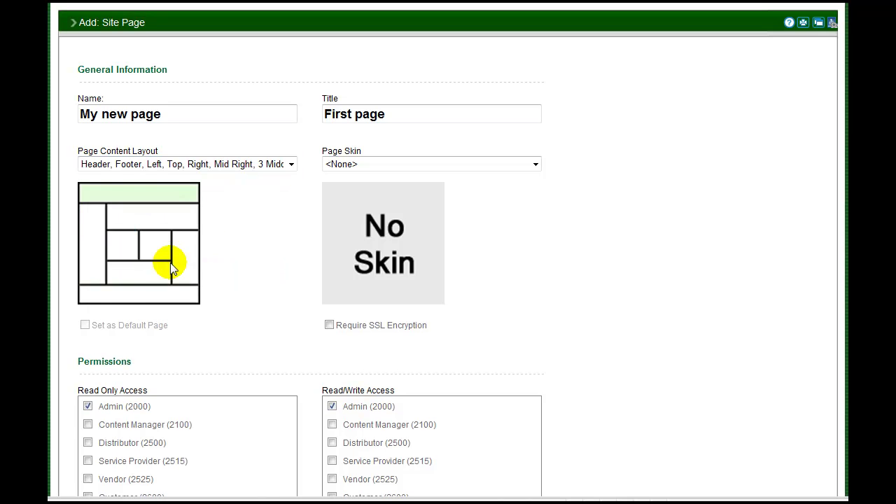
click(292, 164)
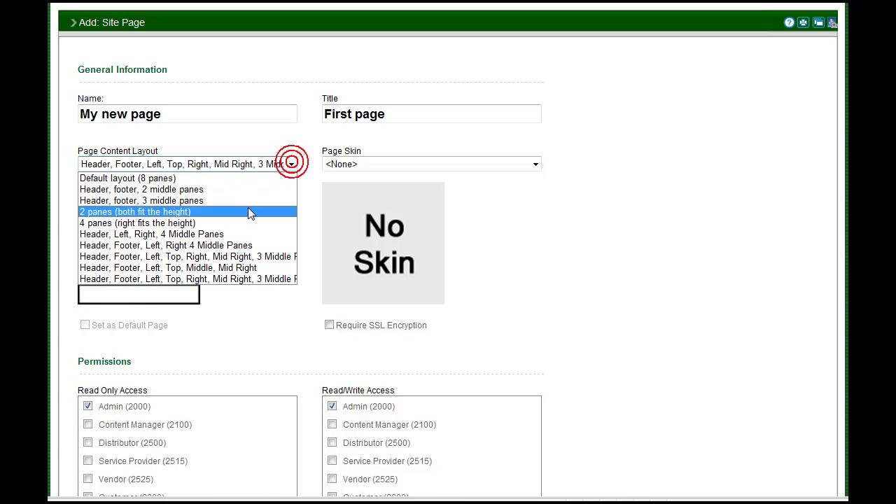
click(206, 186)
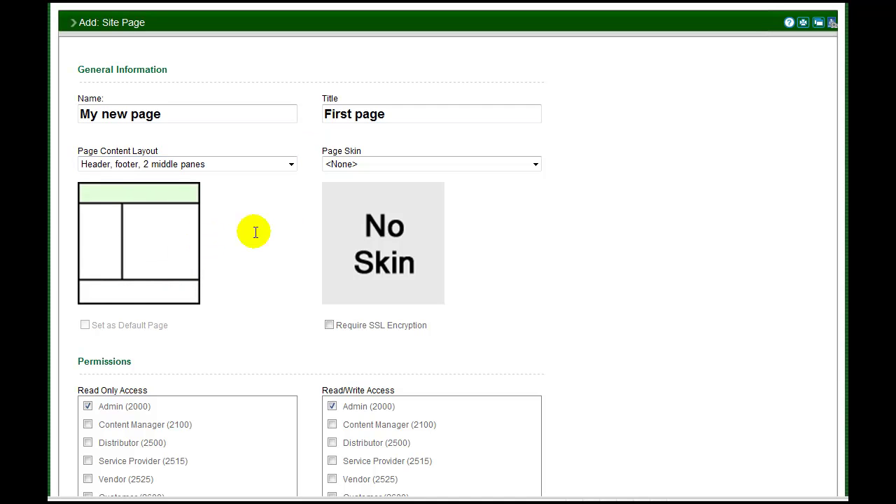
- Keep Page Skin at <None> and leave Require SSL Encryption switched off
click(535, 165)
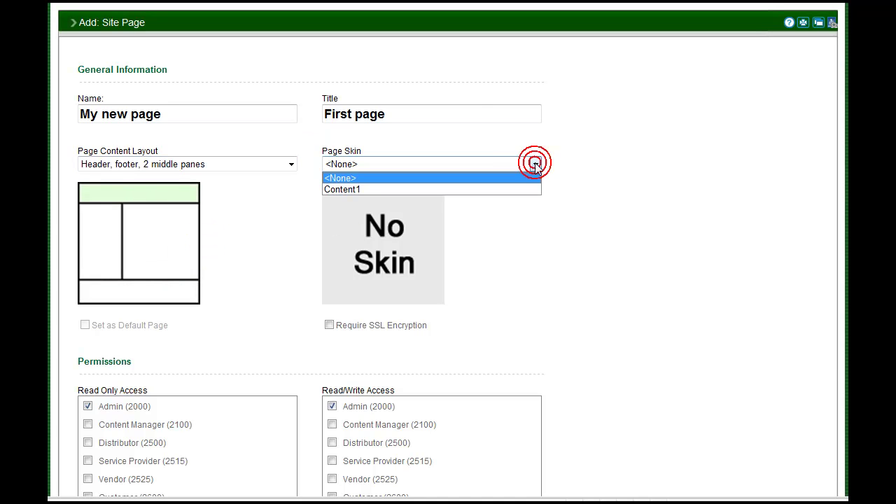
click(535, 164)
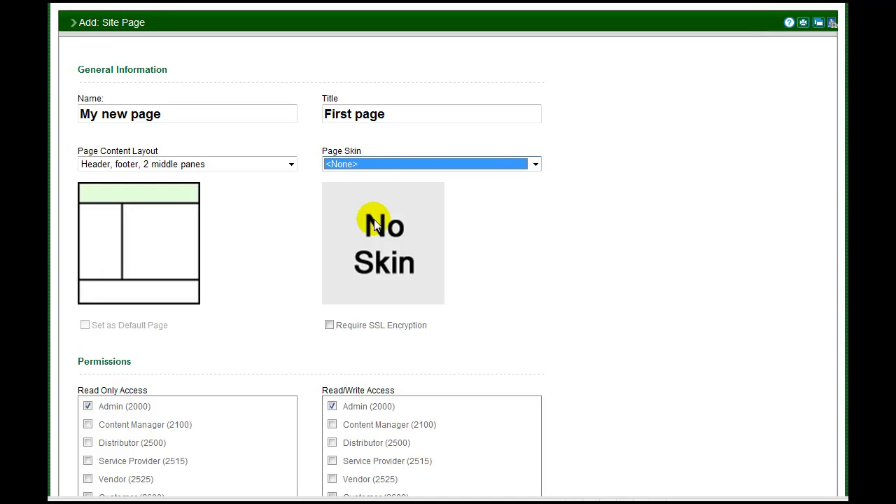
click(329, 325)
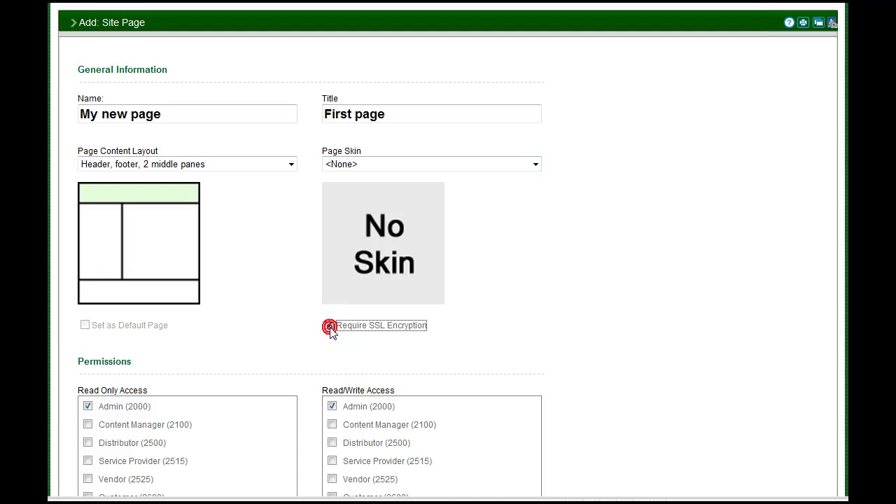
click(329, 326)
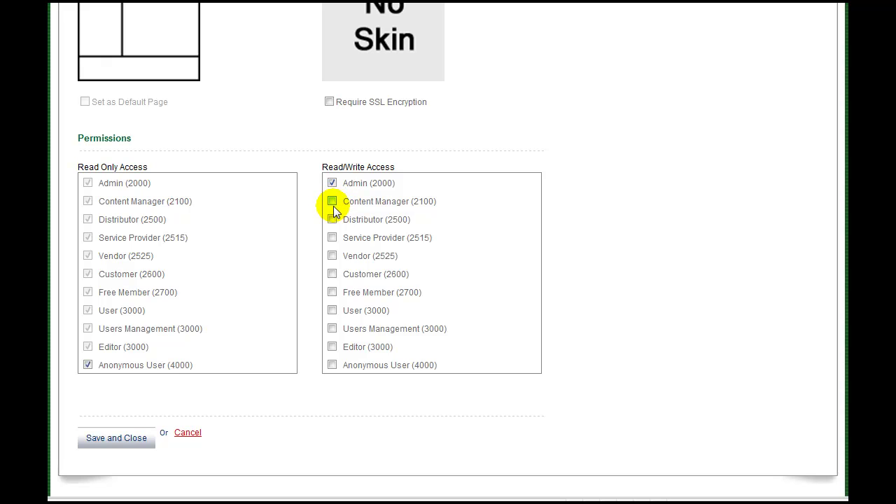
- Save and close the new page, bringing the Application Pages total to 15
click(144, 441)
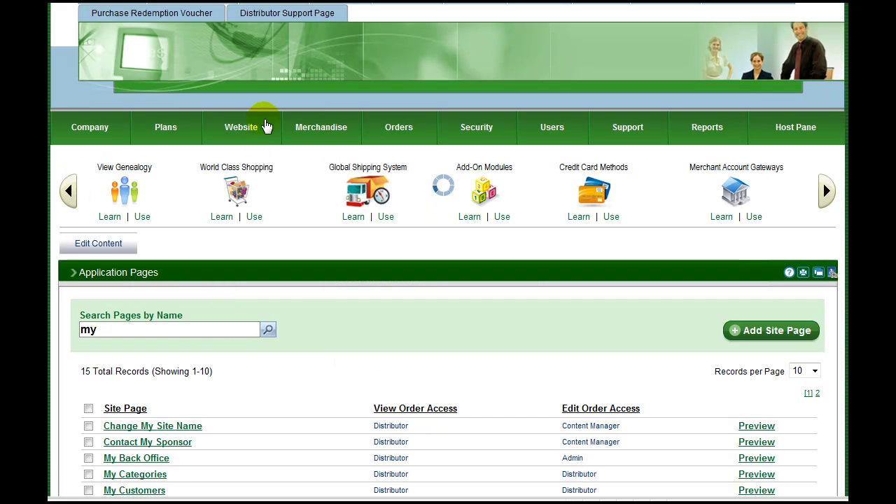
- Go to Website > Menu Management > Site Menus and manage the Company custom menu's items
mouse_move(250, 133)
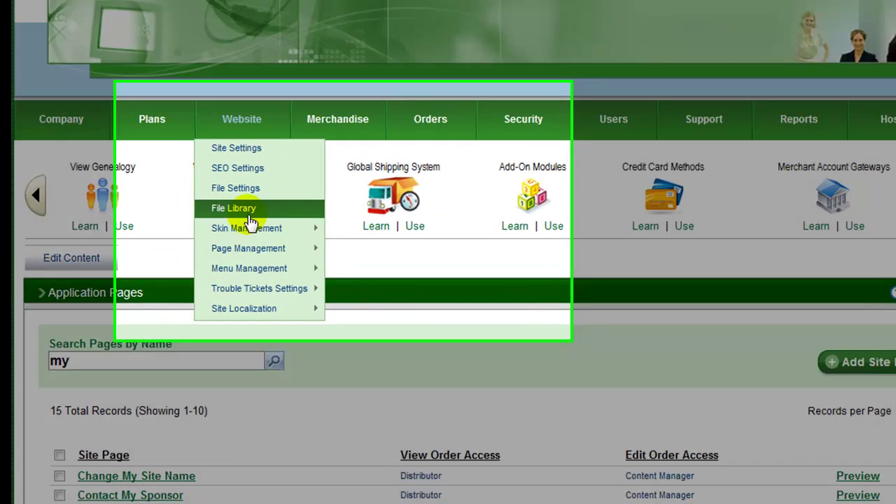
mouse_move(246, 253)
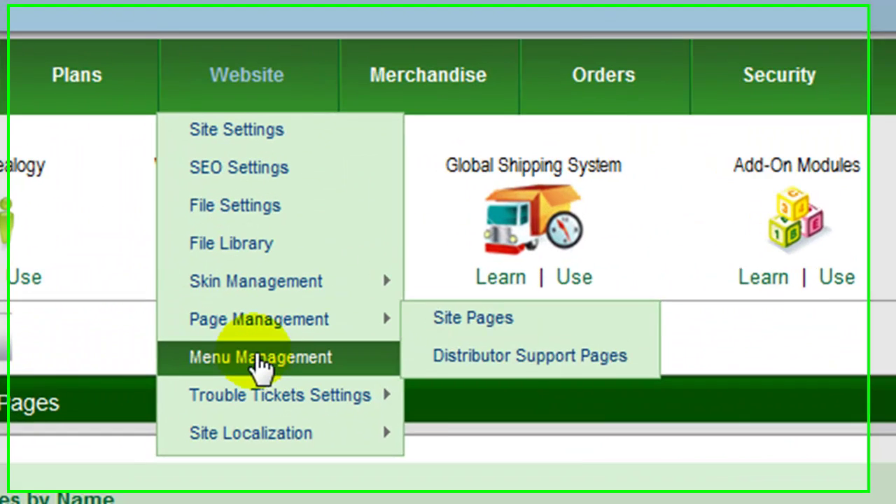
mouse_move(258, 359)
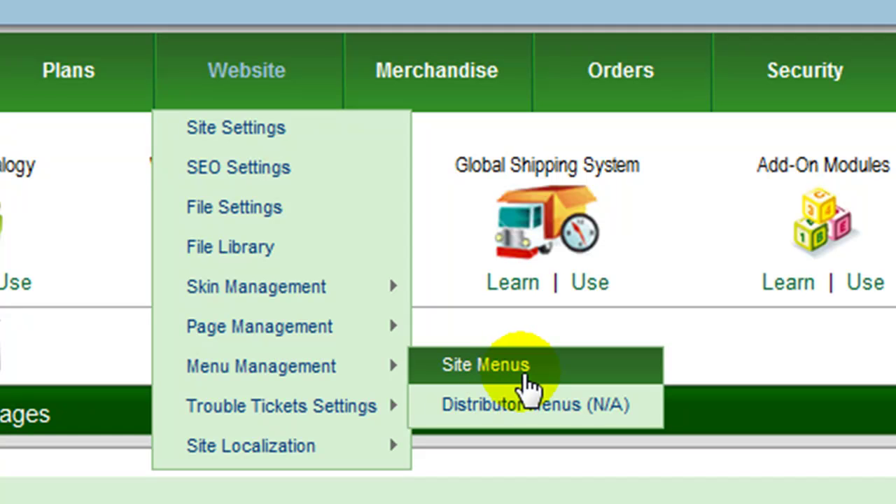
click(526, 384)
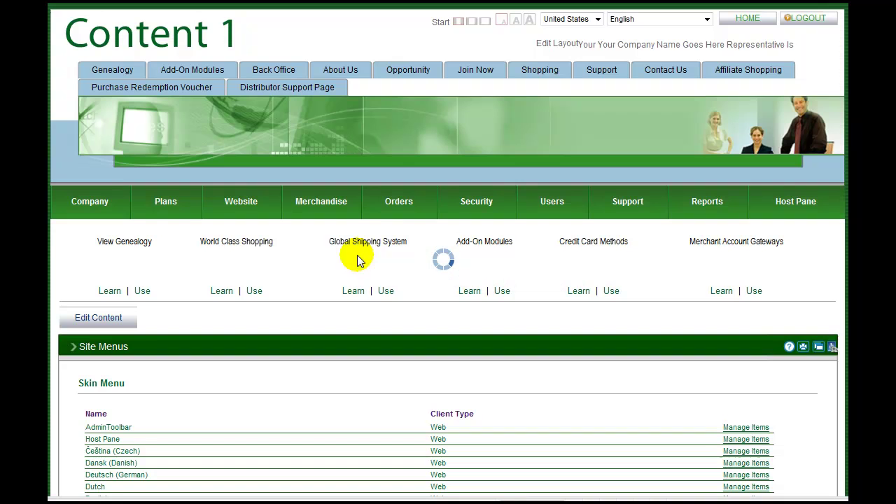
scroll(357, 261, down, 3)
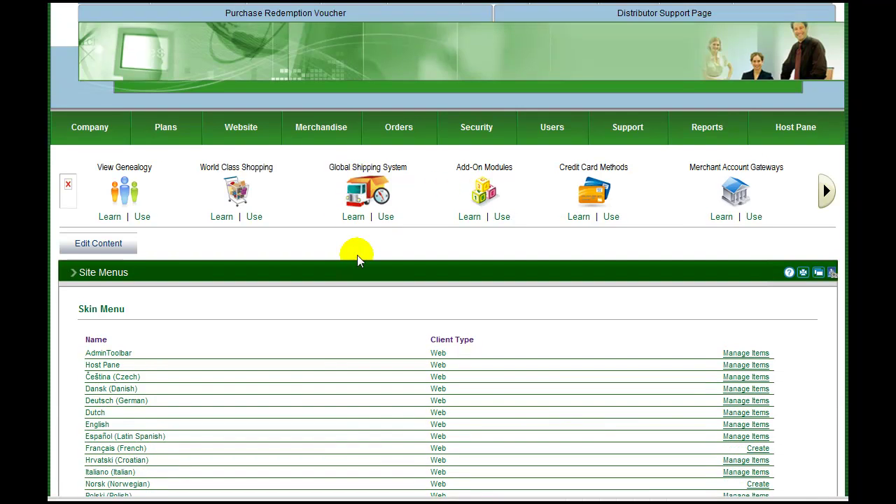
scroll(357, 259, down, 6)
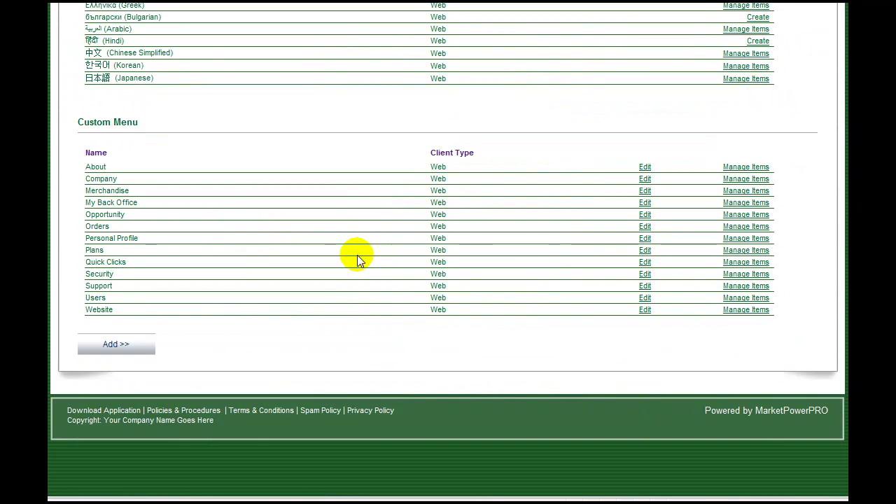
click(743, 179)
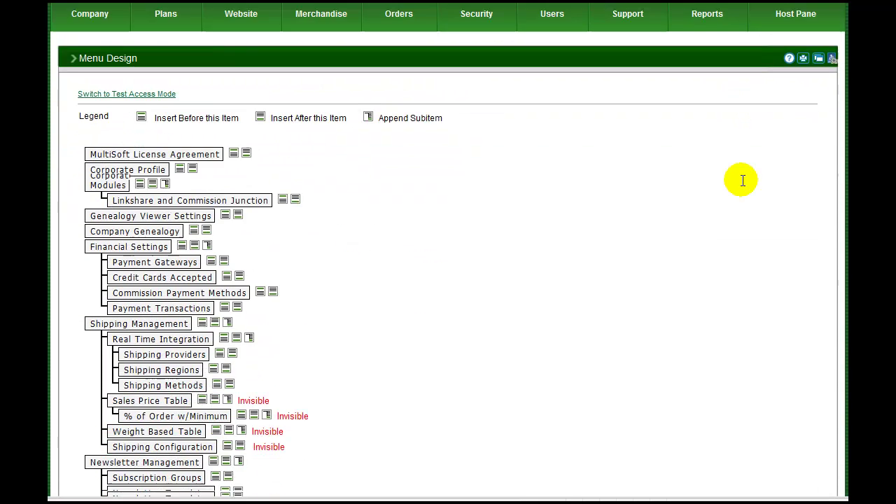
- At the bottom of the Company menu tree, try moving Distributor Registration Settings, then add a top-level item
scroll(741, 180, down, 2)
scroll(741, 180, down, 2)
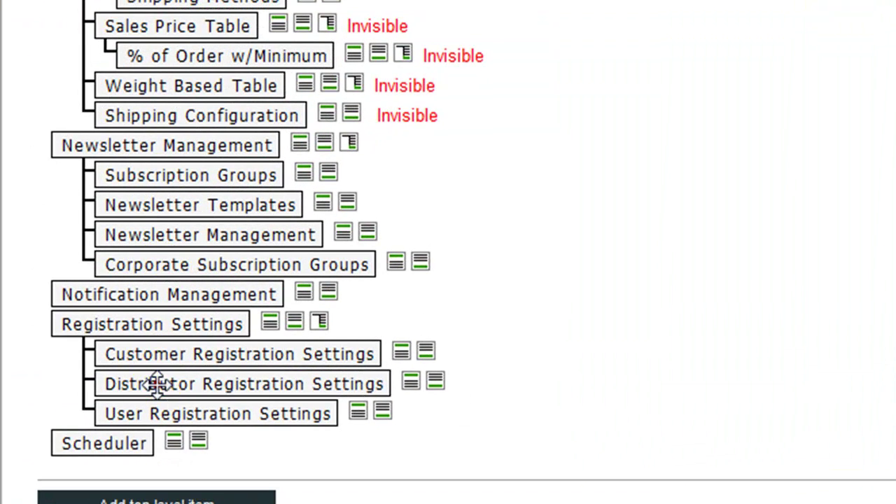
drag(142, 341, 182, 315)
drag(216, 341, 191, 381)
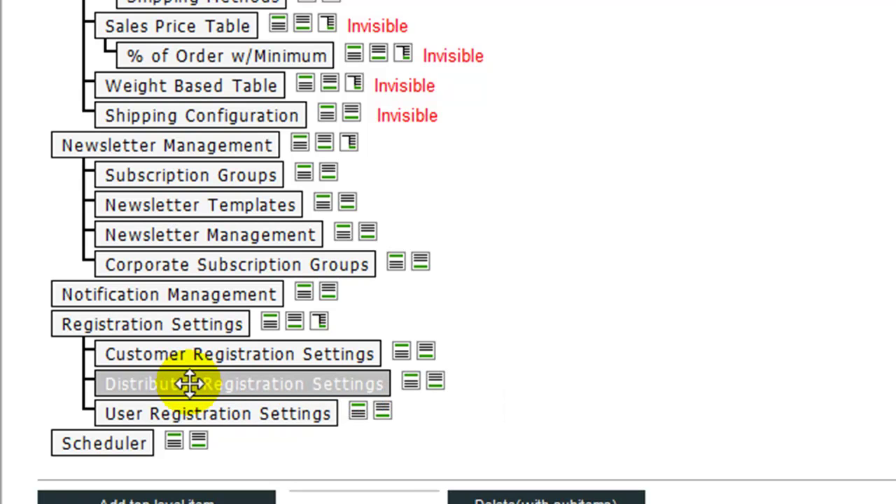
click(148, 390)
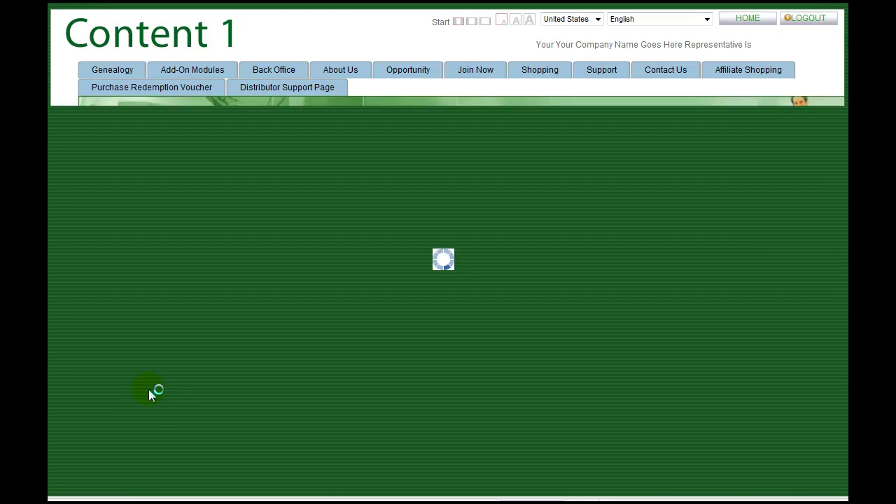
- Name the menu item 'My Page', type Page, Visible ticked and Open in new window unticked
scroll(148, 390, down, 2)
scroll(150, 390, down, 1)
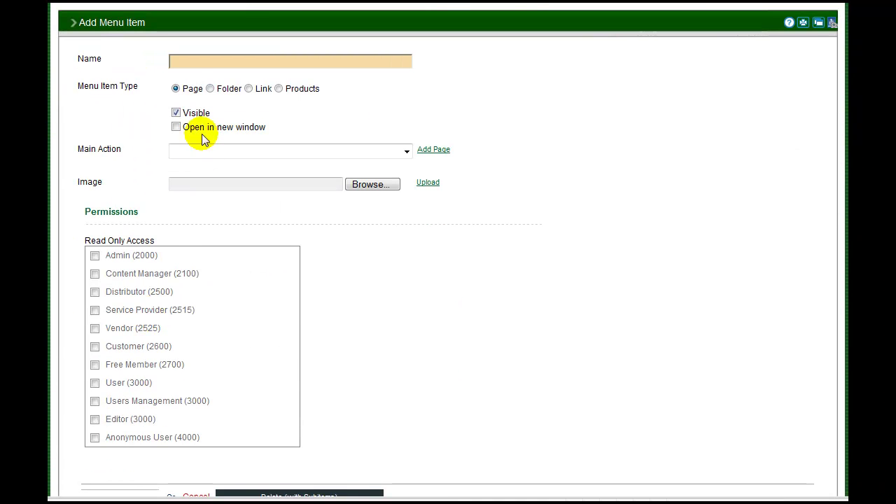
click(177, 62)
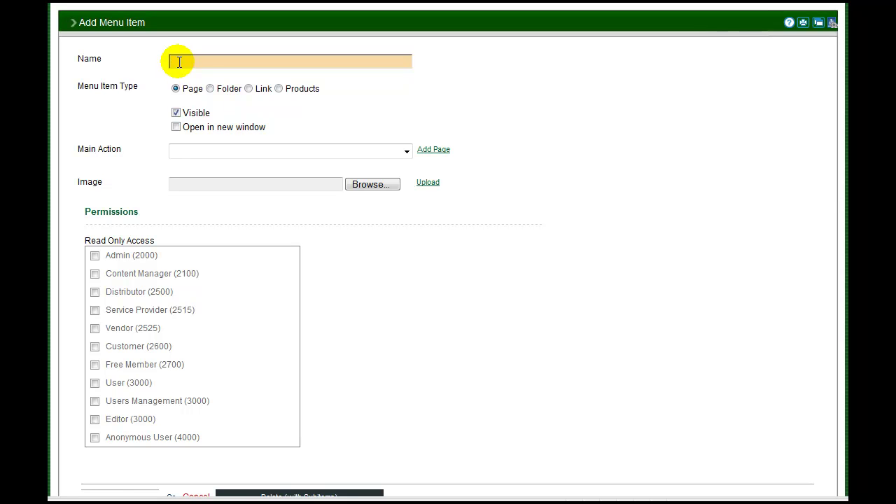
text(My Page)
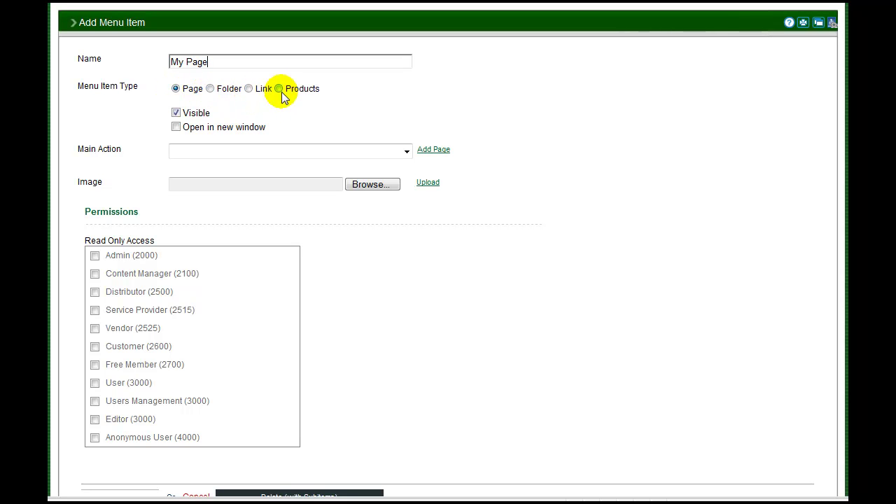
click(179, 92)
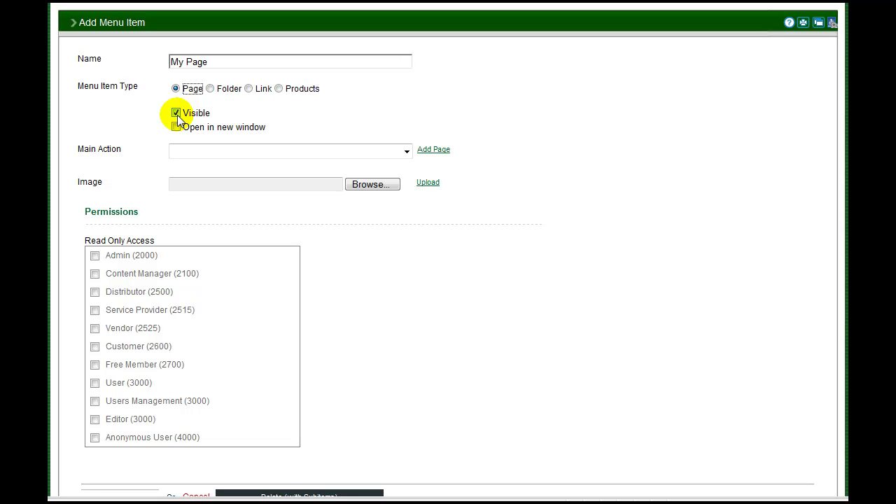
click(177, 117)
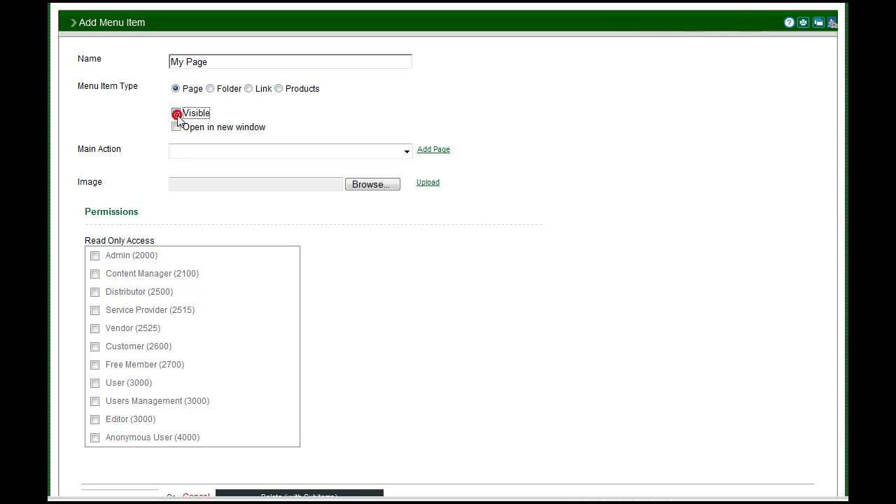
click(178, 117)
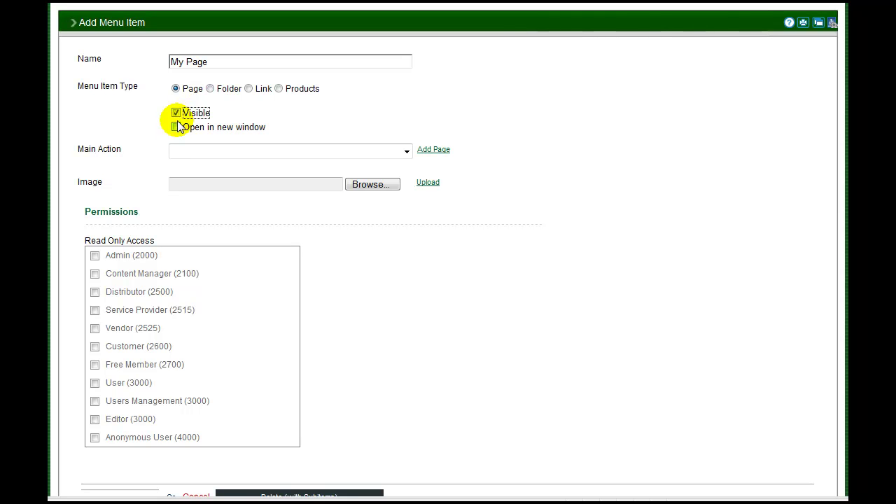
click(176, 129)
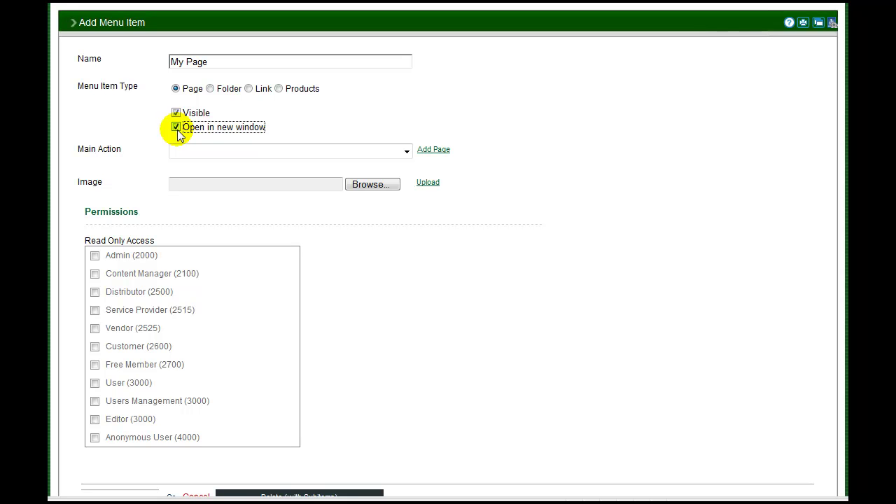
click(177, 129)
- Set the menu item's Main Action to the page 'My new page'
click(406, 153)
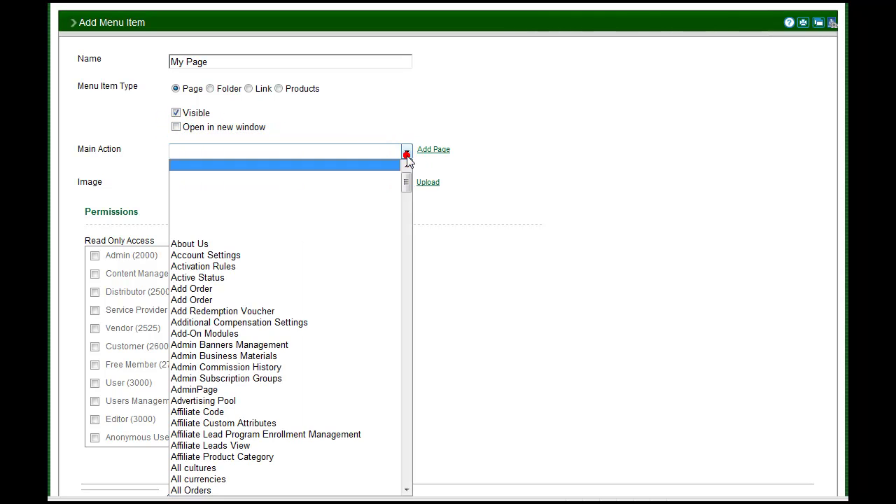
drag(406, 182, 414, 335)
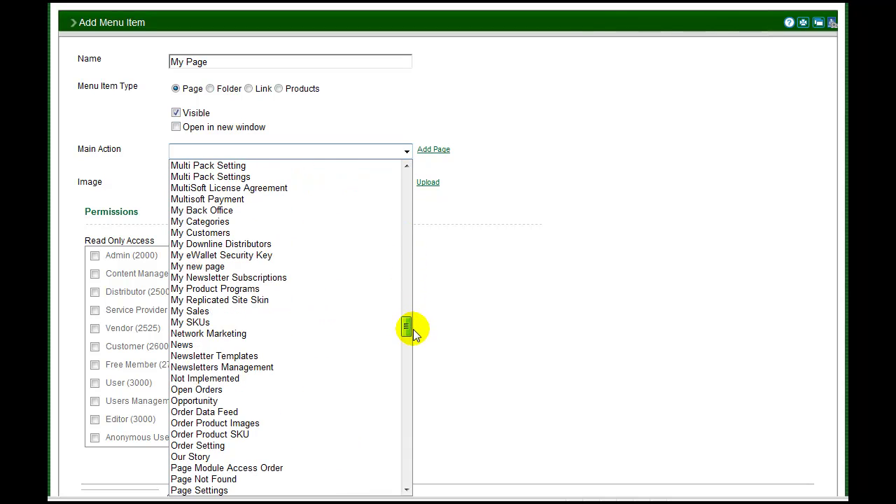
click(235, 270)
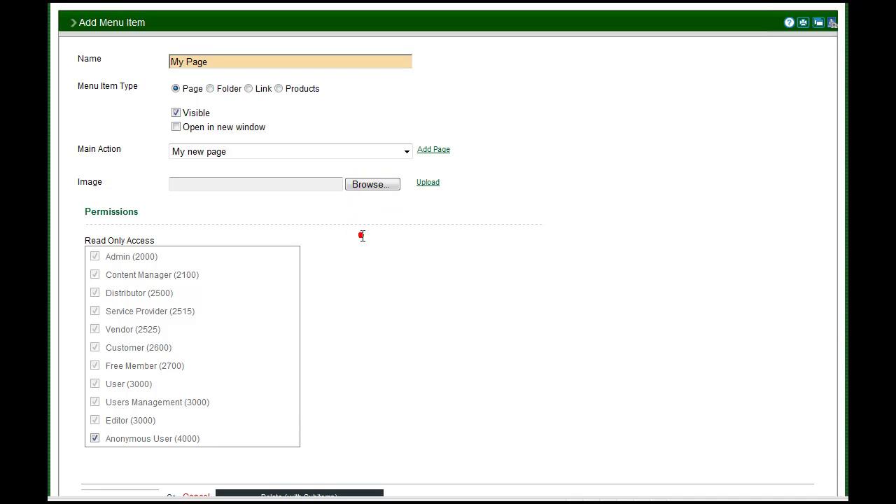
scroll(362, 236, down, 3)
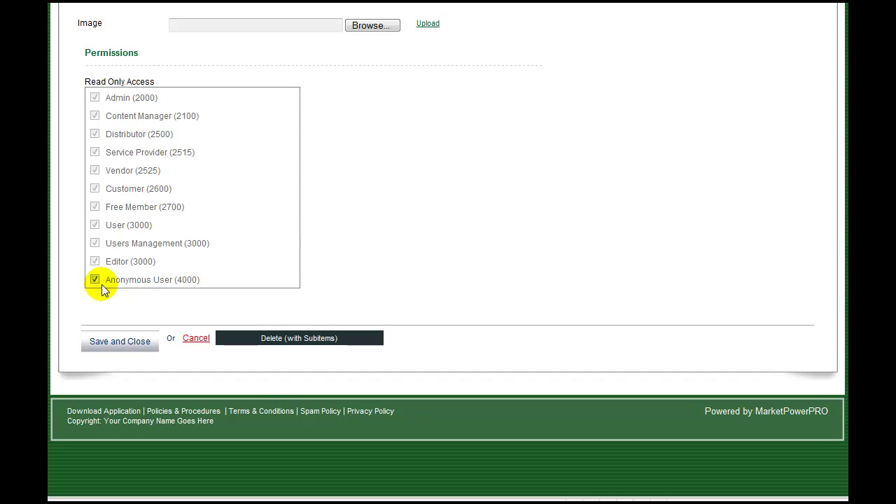
- Save My Page and confirm it sits last in the Company menu tree and live menu
click(124, 347)
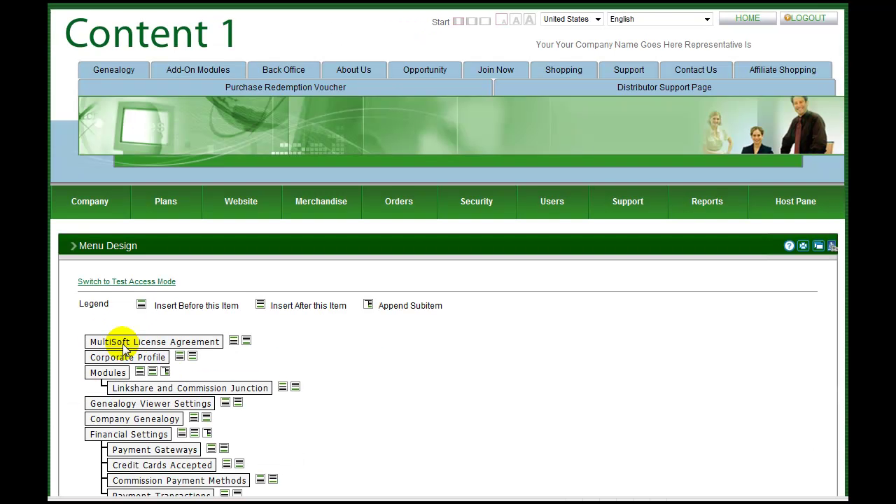
scroll(123, 347, down, 5)
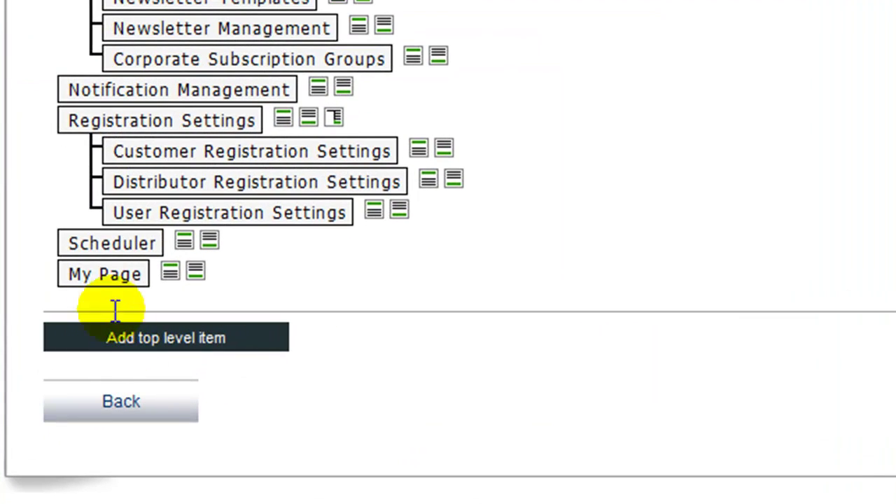
drag(105, 448, 107, 447)
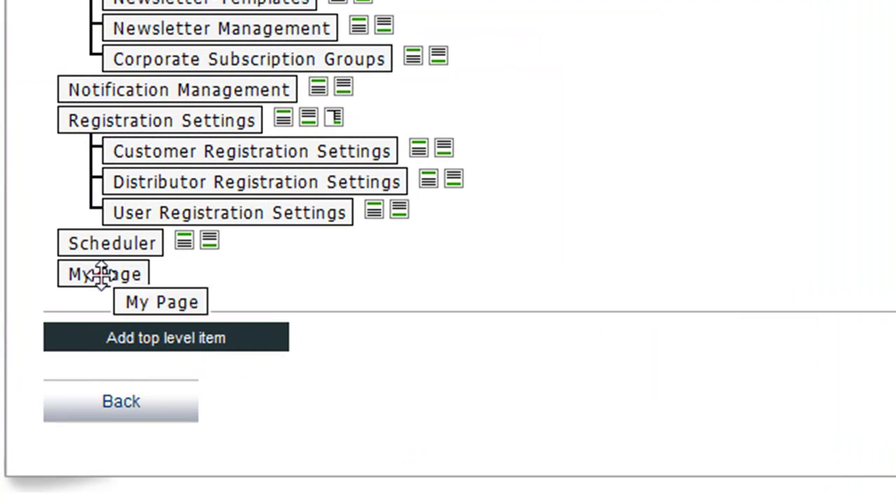
drag(101, 274, 93, 273)
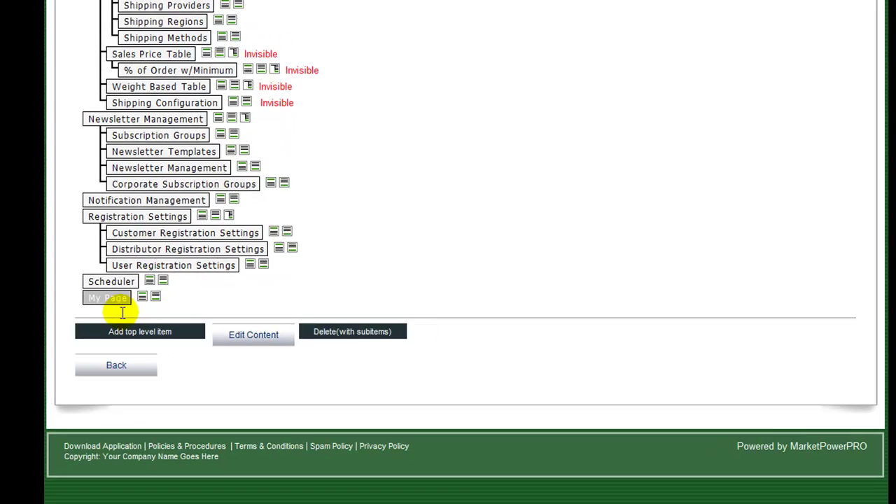
scroll(129, 305, up, 5)
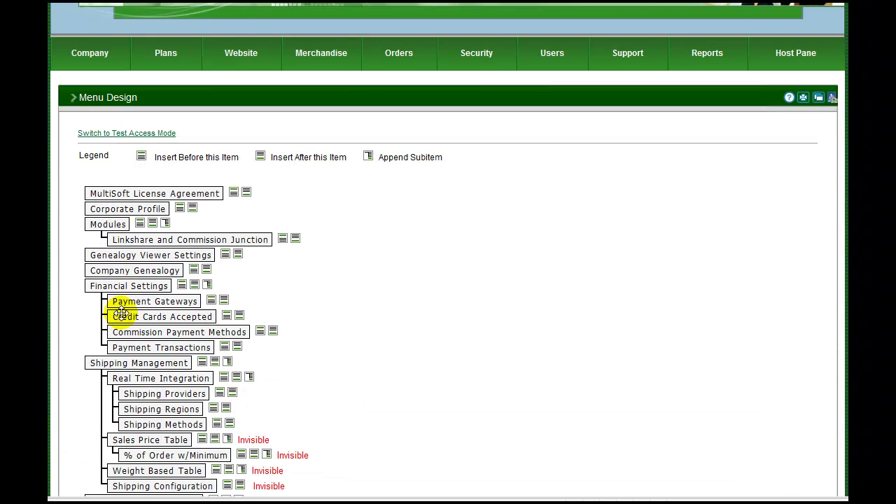
scroll(121, 311, up, 4)
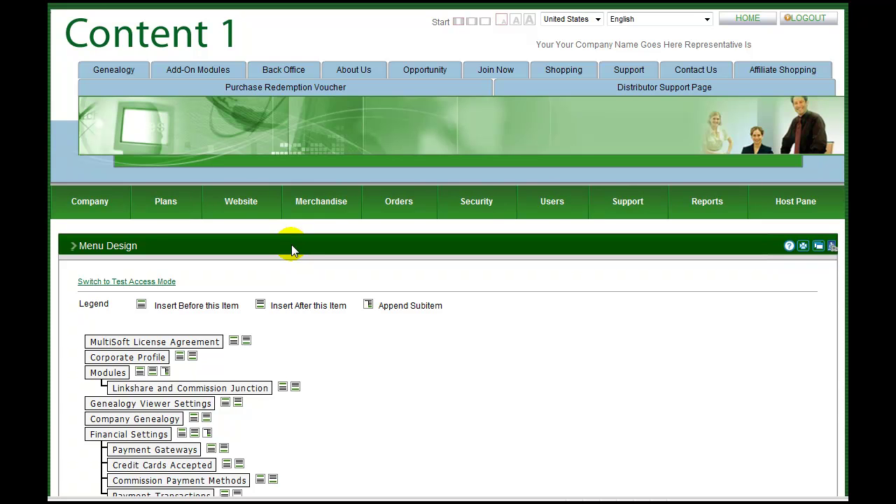
mouse_move(89, 201)
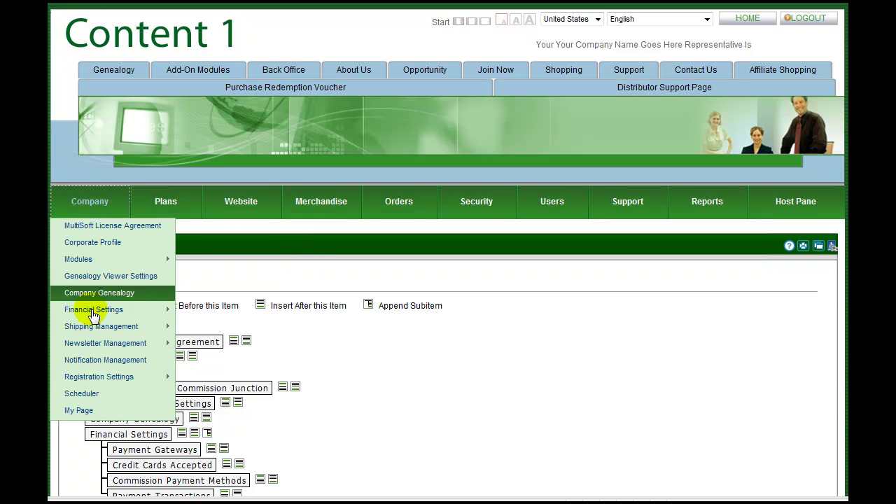
- Go to Company > My Page, edit its shared layout and start creating a new module
click(89, 413)
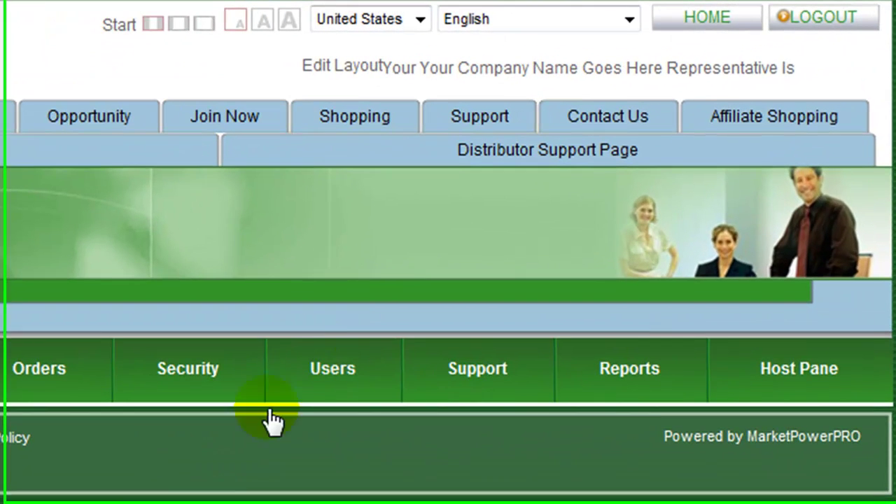
click(561, 44)
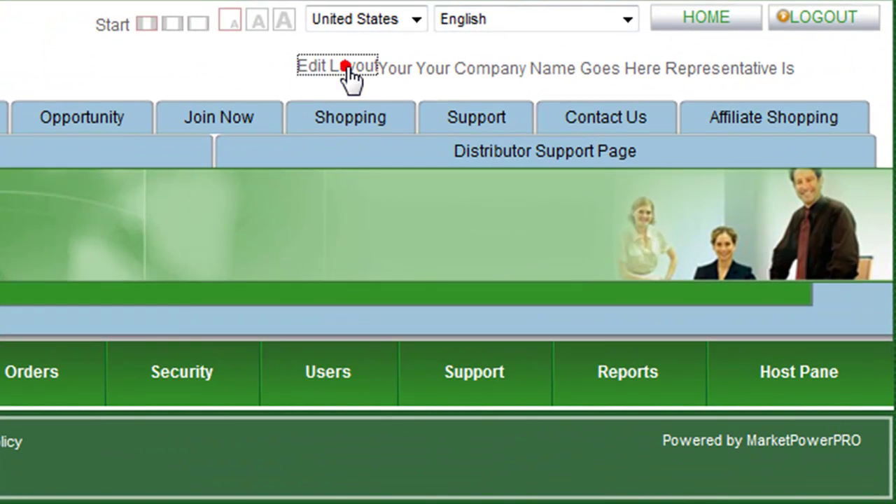
click(364, 108)
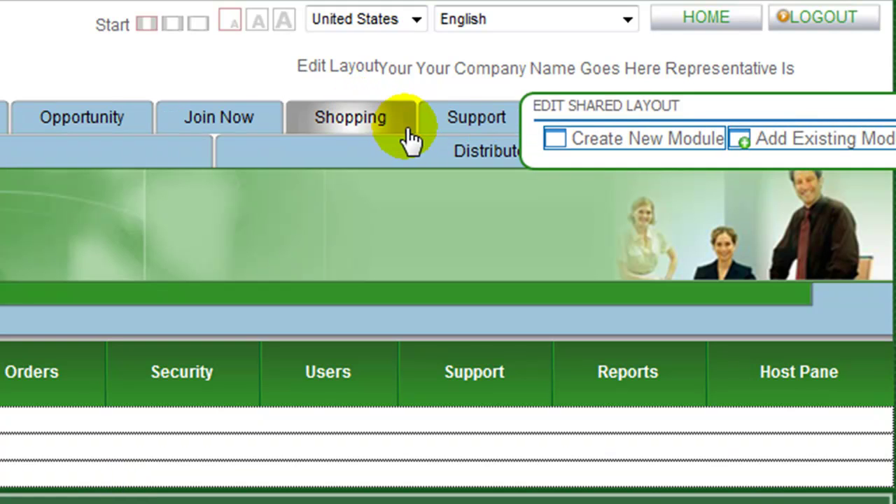
click(649, 149)
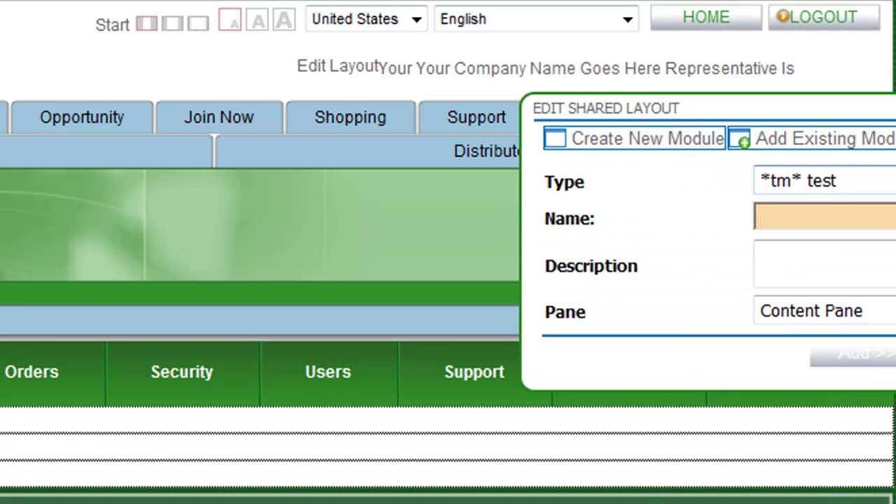
- Choose the HTML Content Edit module type, named 'My module' with description 'First module'
key(alt+Down)
scroll(824, 350, down, 20)
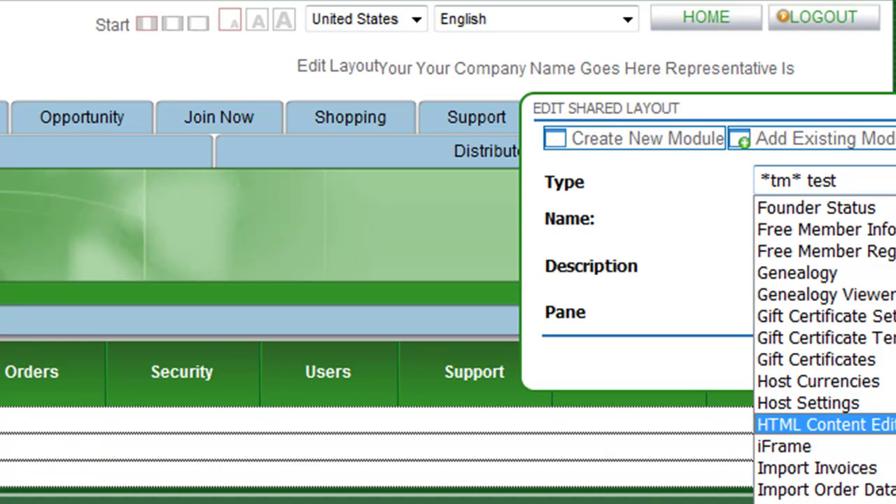
key(Return)
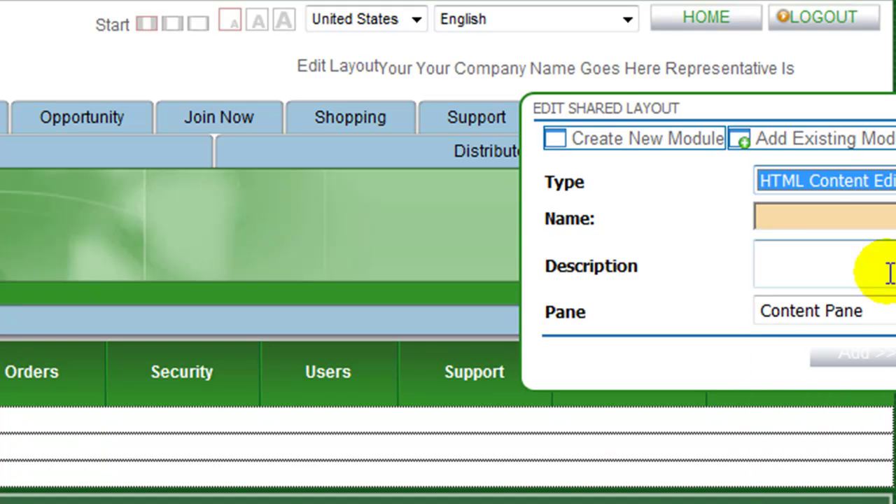
click(803, 216)
text(M)
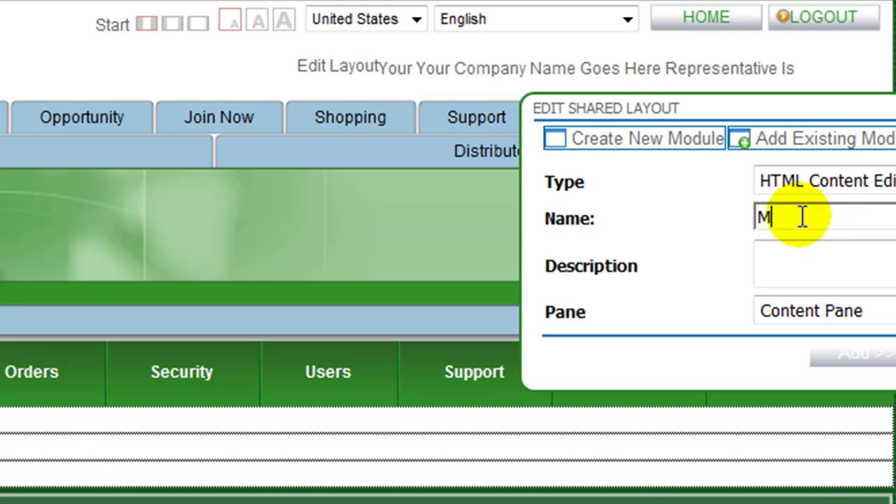
text(y module)
key(Tab)
text(F)
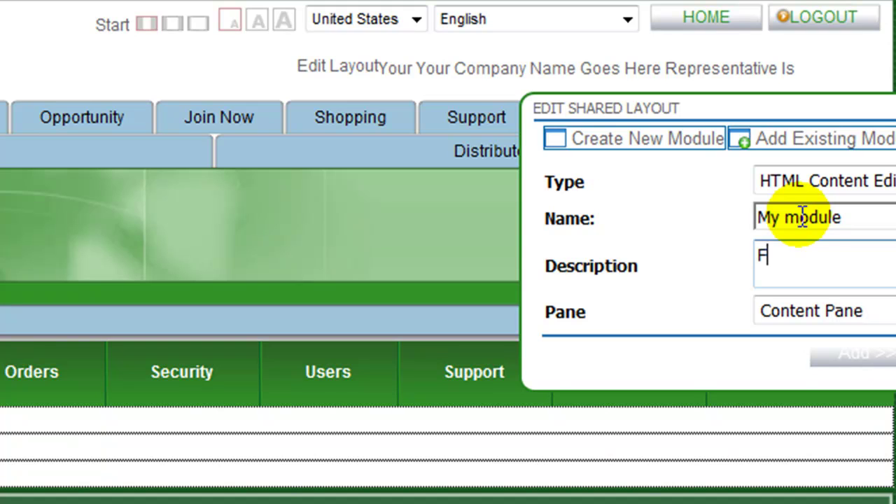
text(irst module)
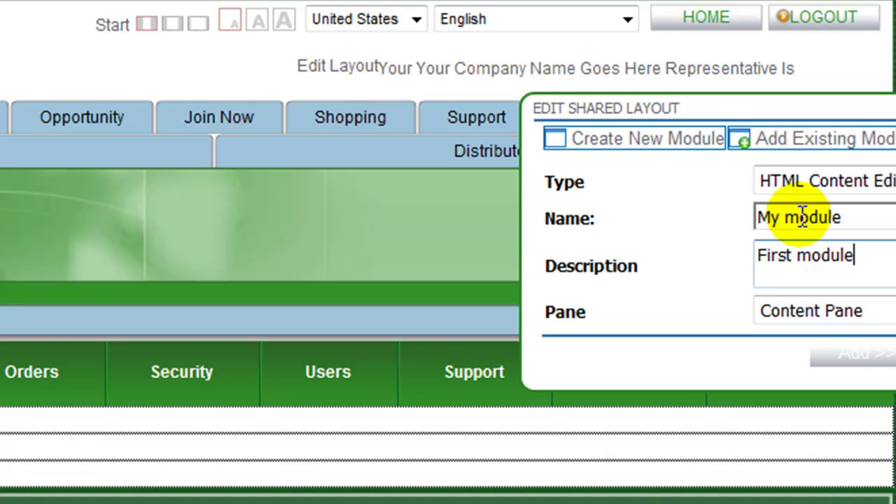
- Place the module in Content Pane 1 and add it to the page
key(Tab)
key(alt+Down)
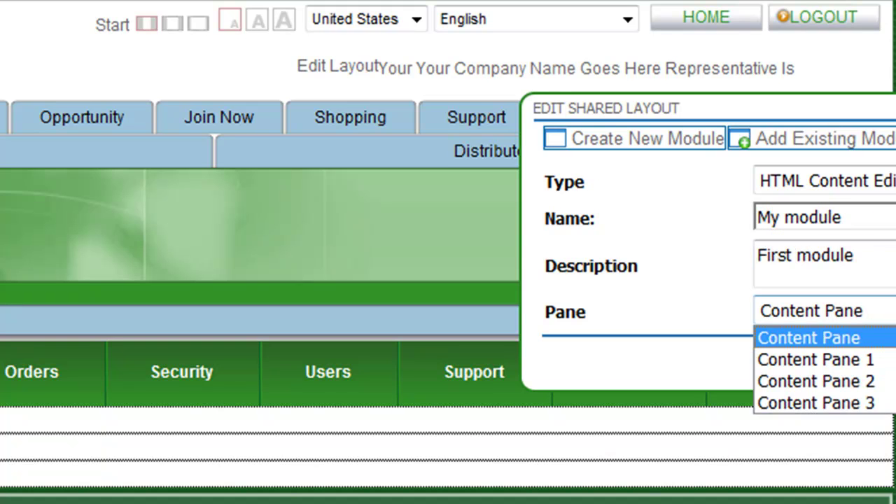
key(Down)
key(Return)
click(881, 367)
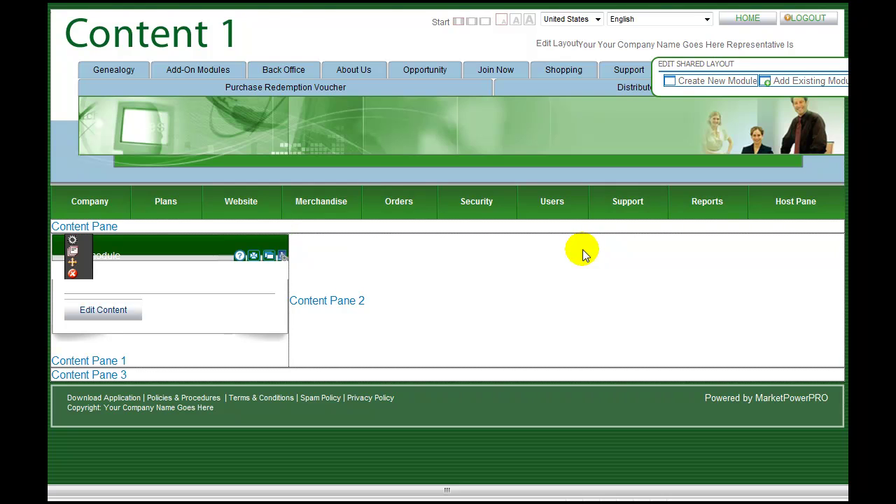
- Enter 'This is my content' and 'Welcome to my company' as two lines in the module
click(119, 314)
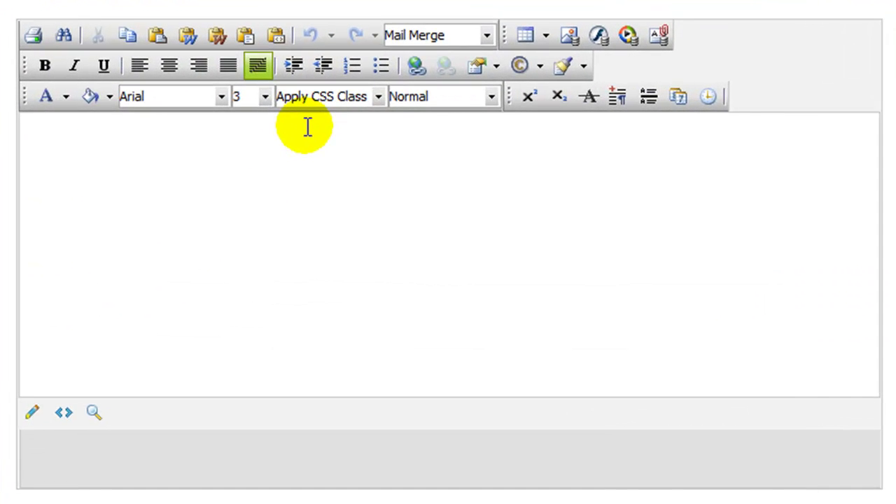
text(This is my c)
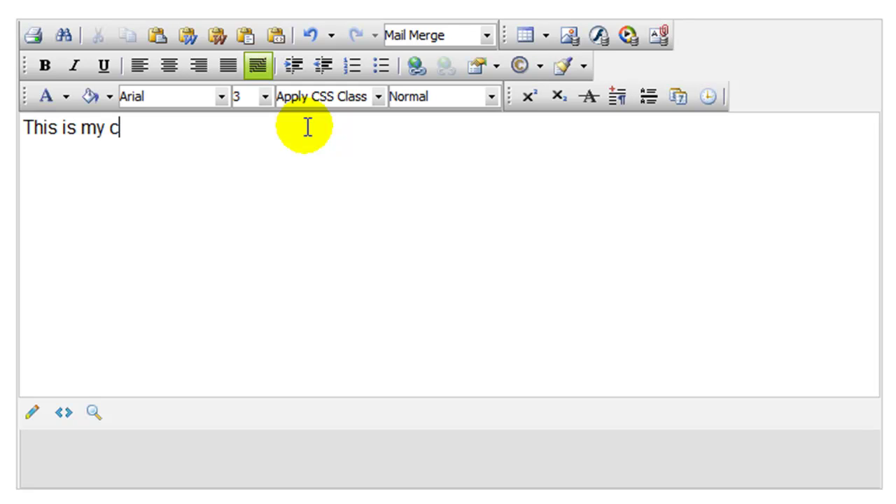
text(ontent)
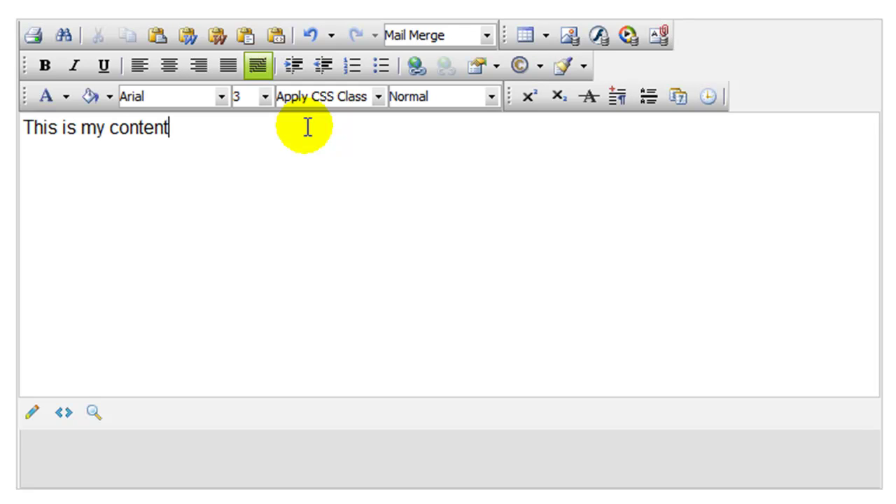
key(Return)
text(Welcome to my company)
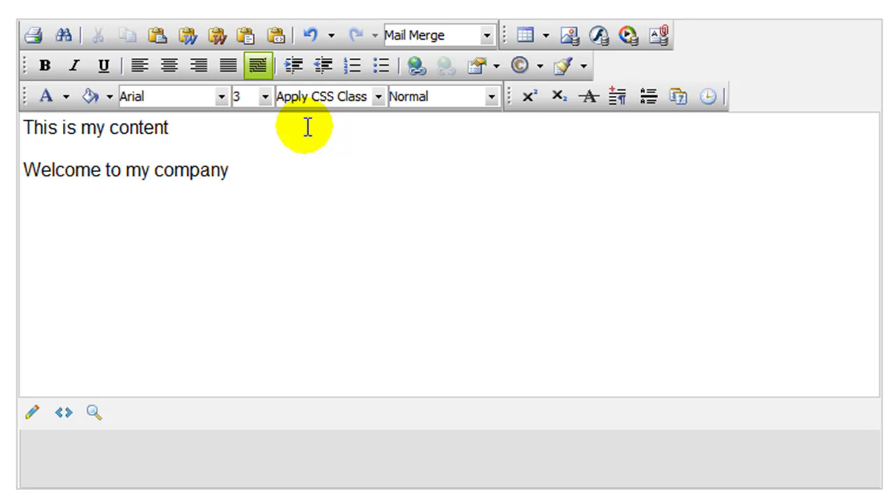
- Make the 'This is my content' line dark blue at font size 5
key(Up)
key(ctrl+shift+Left)
key(ctrl+shift+Left)
key(ctrl+shift+Left)
key(ctrl+shift+Left)
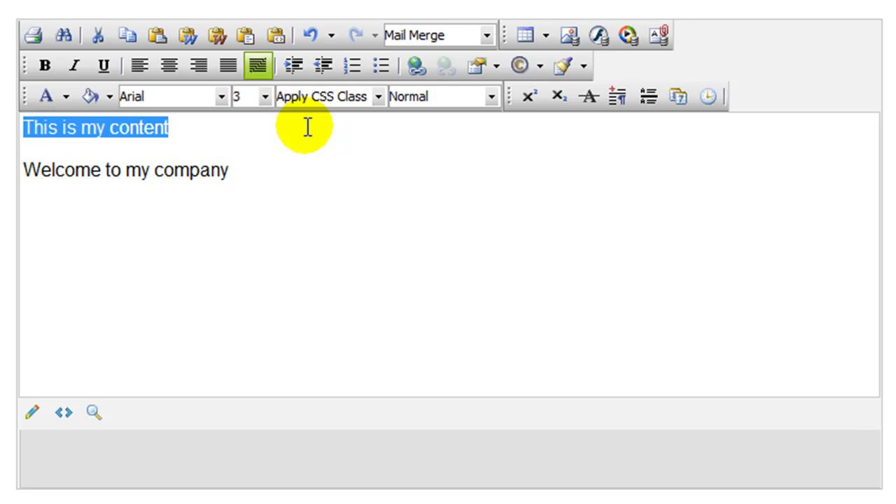
click(63, 99)
click(136, 186)
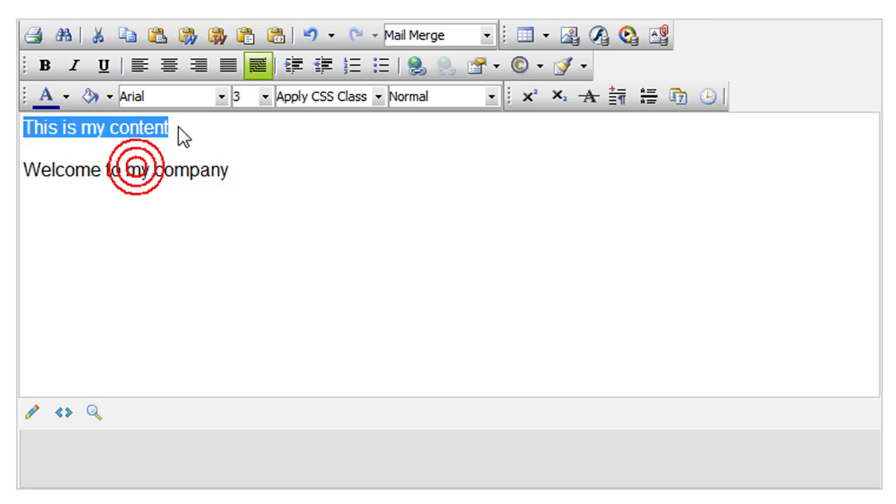
click(272, 100)
click(258, 216)
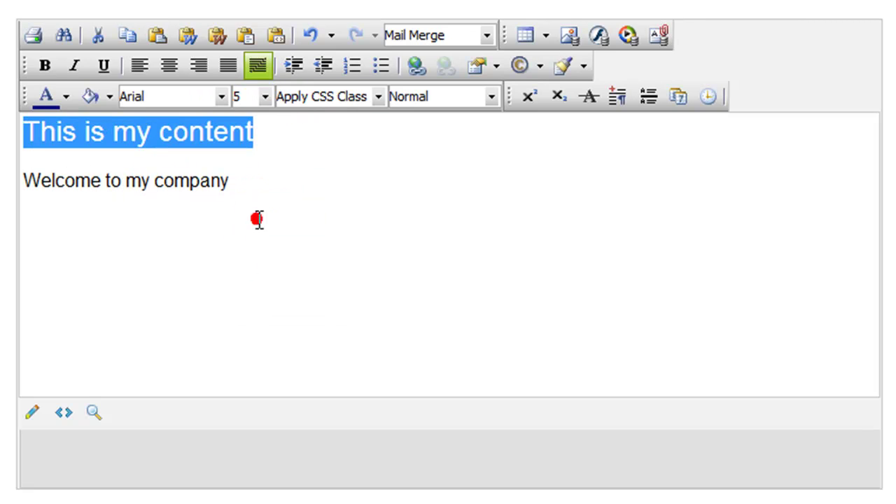
click(266, 142)
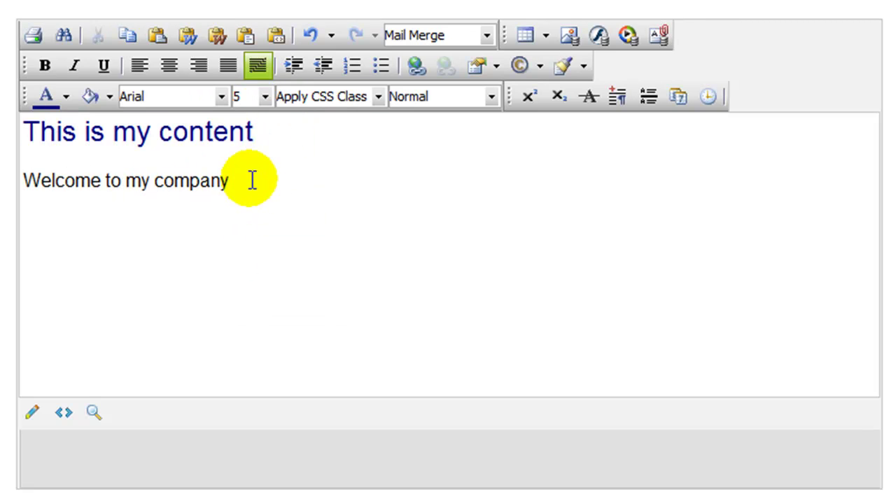
- Centre both lines of text
drag(249, 179, 25, 132)
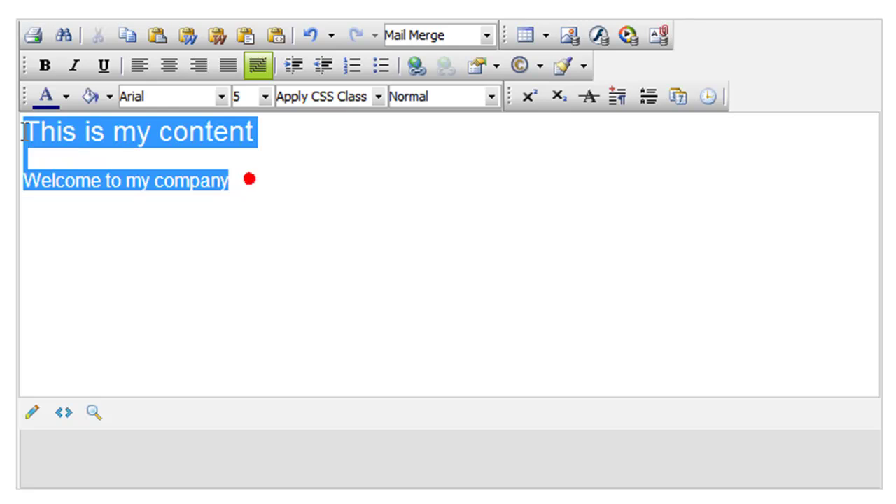
click(169, 67)
click(378, 214)
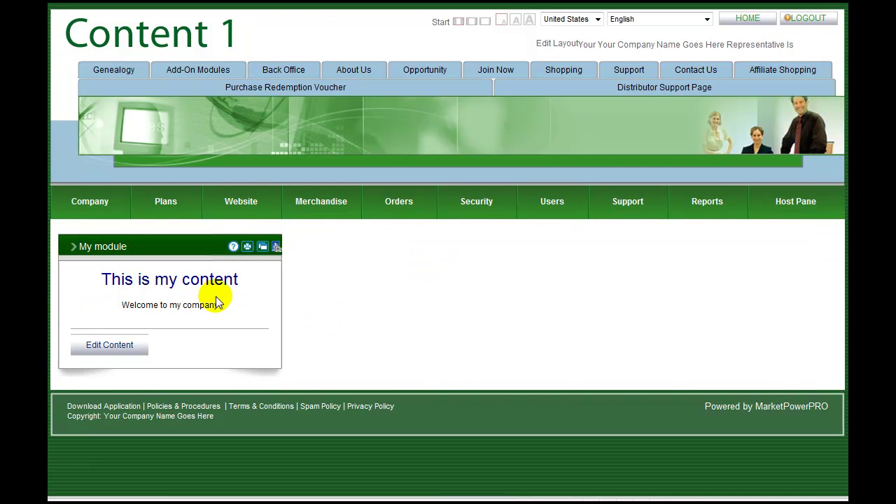
mouse_move(241, 201)
mouse_move(246, 309)
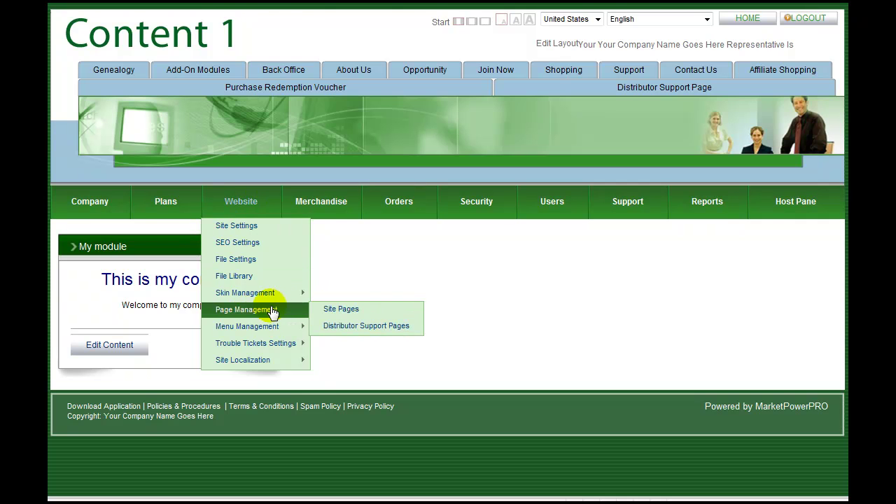
mouse_move(270, 327)
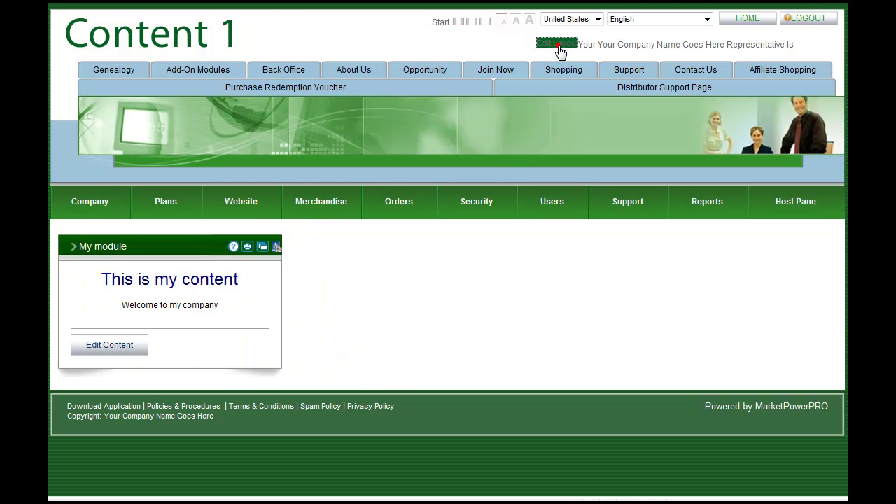
mouse_move(560, 51)
click(565, 67)
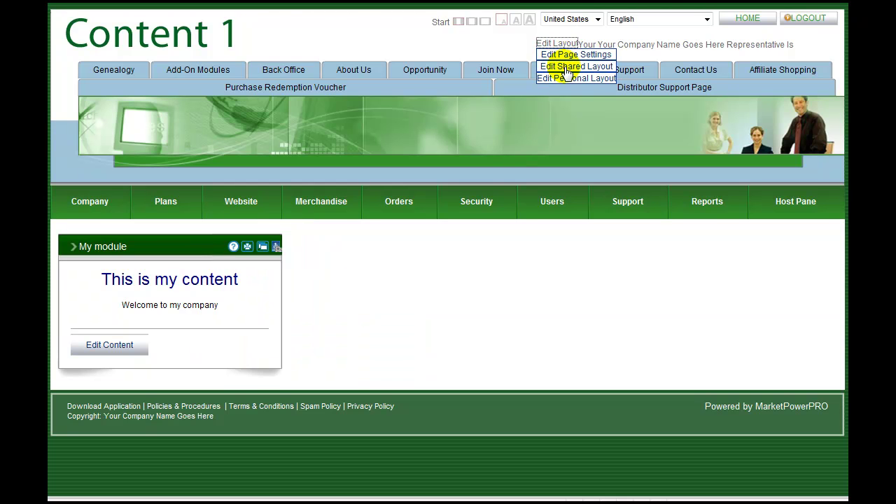
click(128, 352)
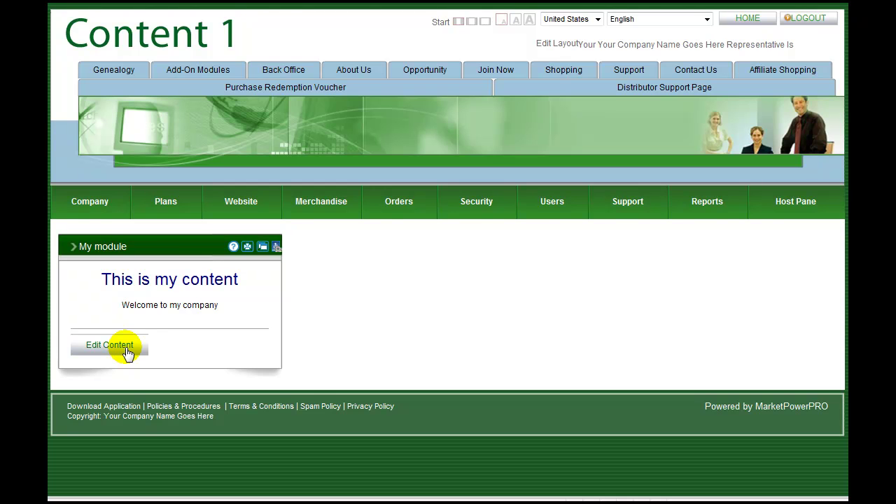
mouse_move(89, 204)
click(99, 385)
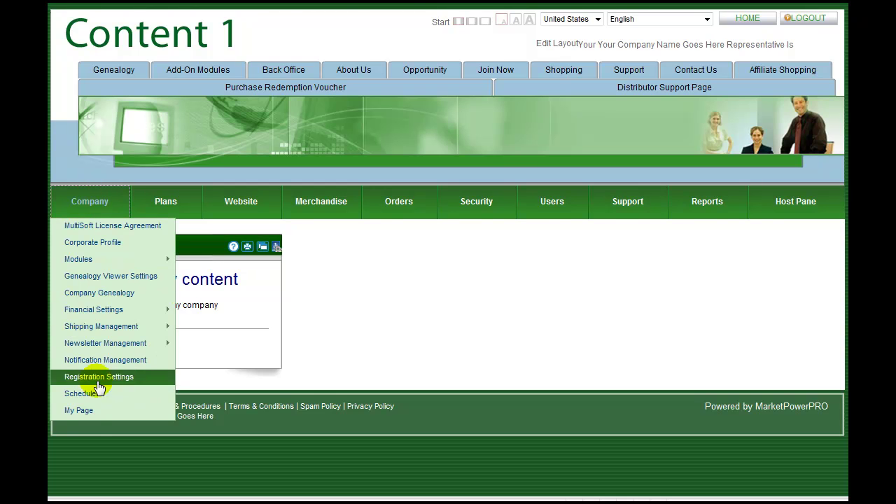